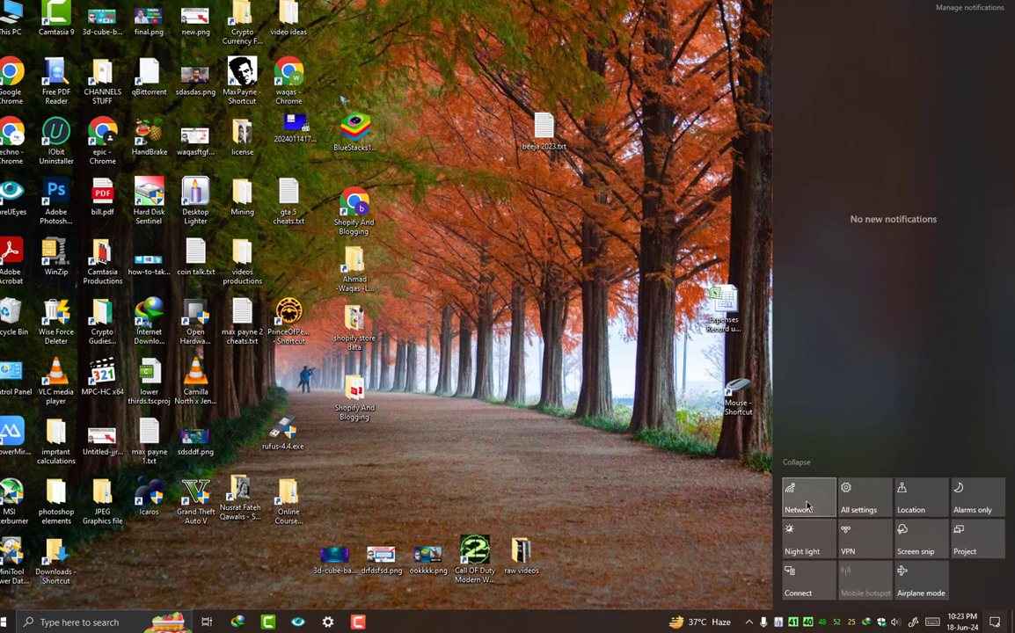
# Try joining the secured Wi-Fi network from the network list, which fails to connect.
pyautogui.click(810, 508)
pyautogui.click(840, 264)
pyautogui.press('Return')
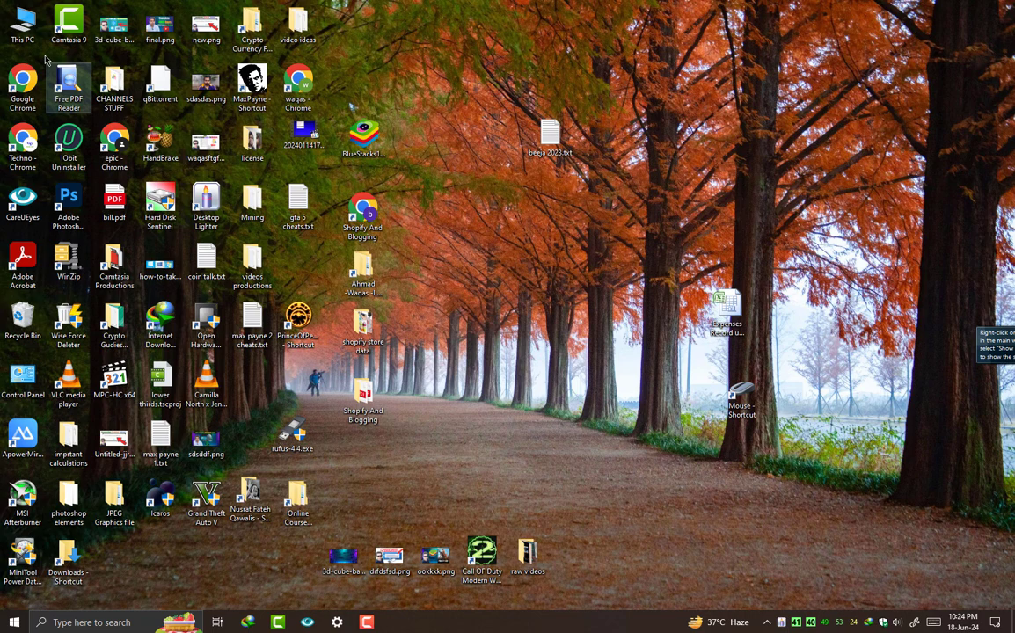
# Open Computer Management via Manage in the This PC context menu.
pyautogui.rightClick(17, 35)
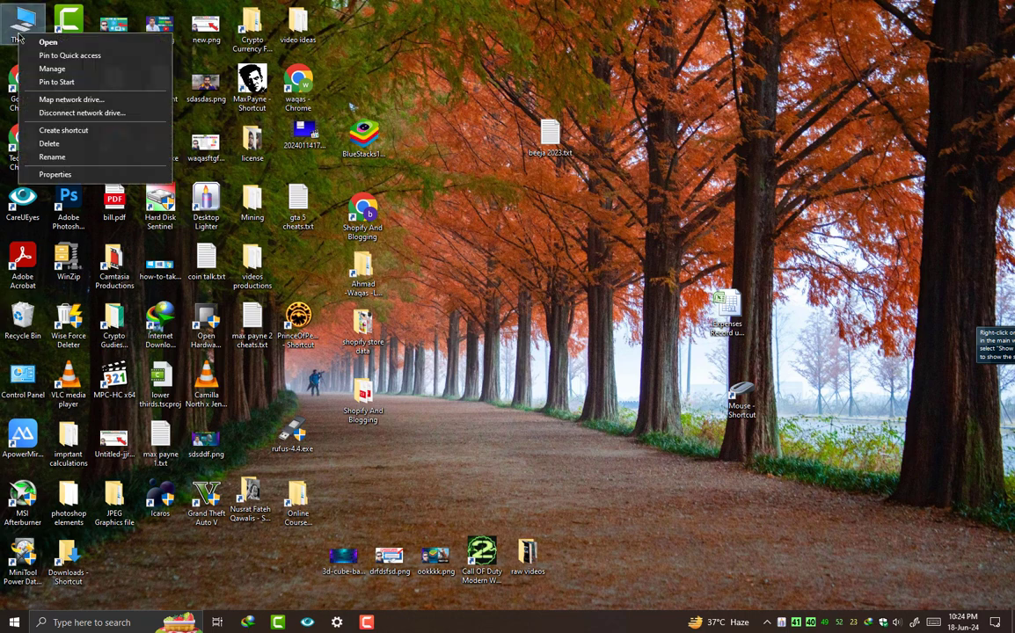
pyautogui.click(53, 68)
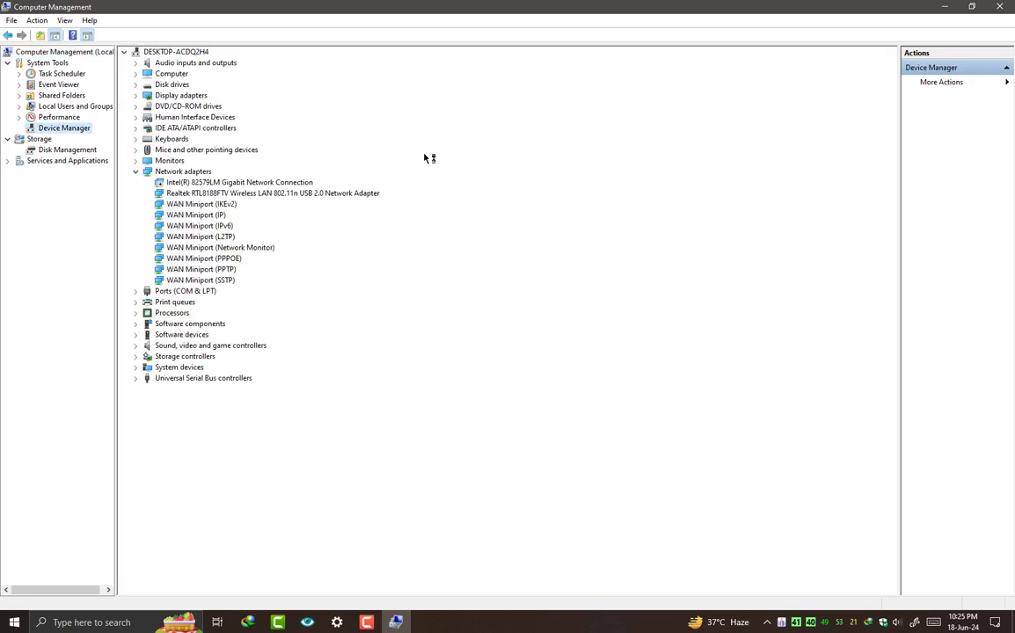
# Expand Network adapters and open the Realtek RTL8188FTV wireless adapter's Properties.
pyautogui.press('Right')
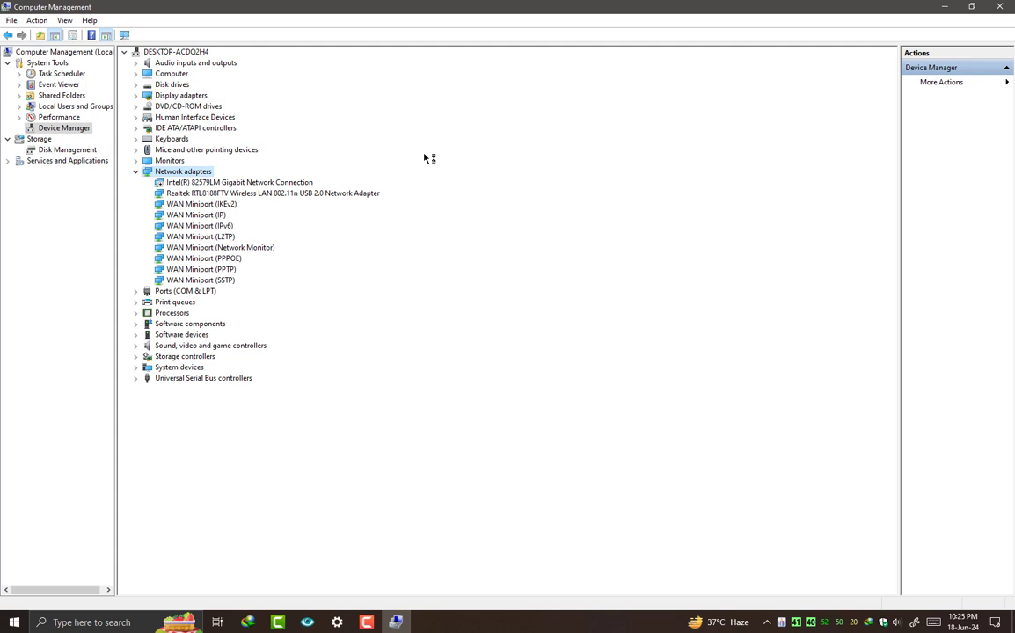
pyautogui.press('Down')
pyautogui.press('Down')
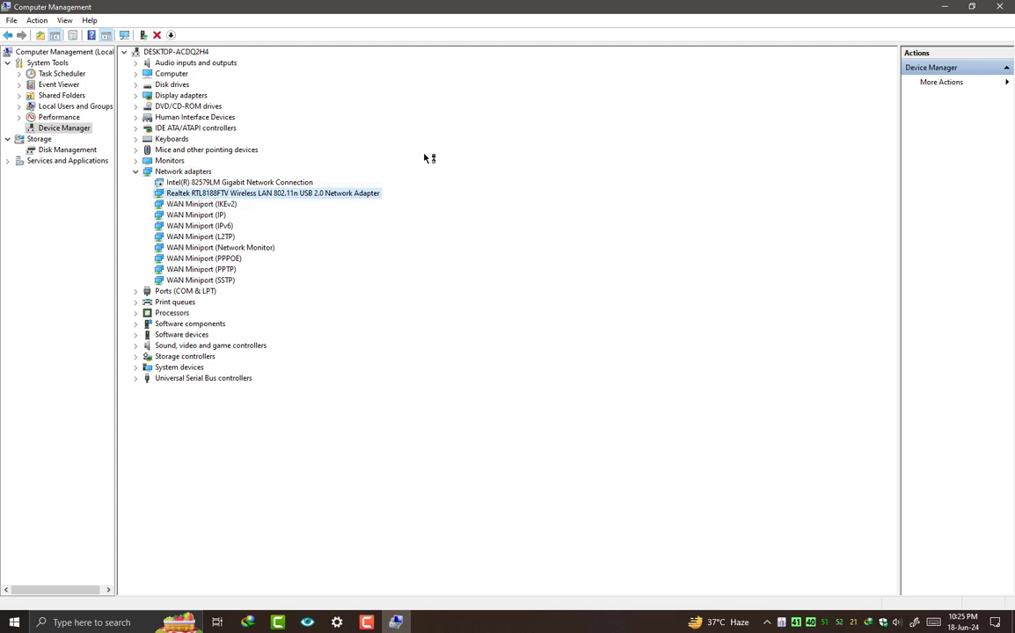
pyautogui.press('Return')
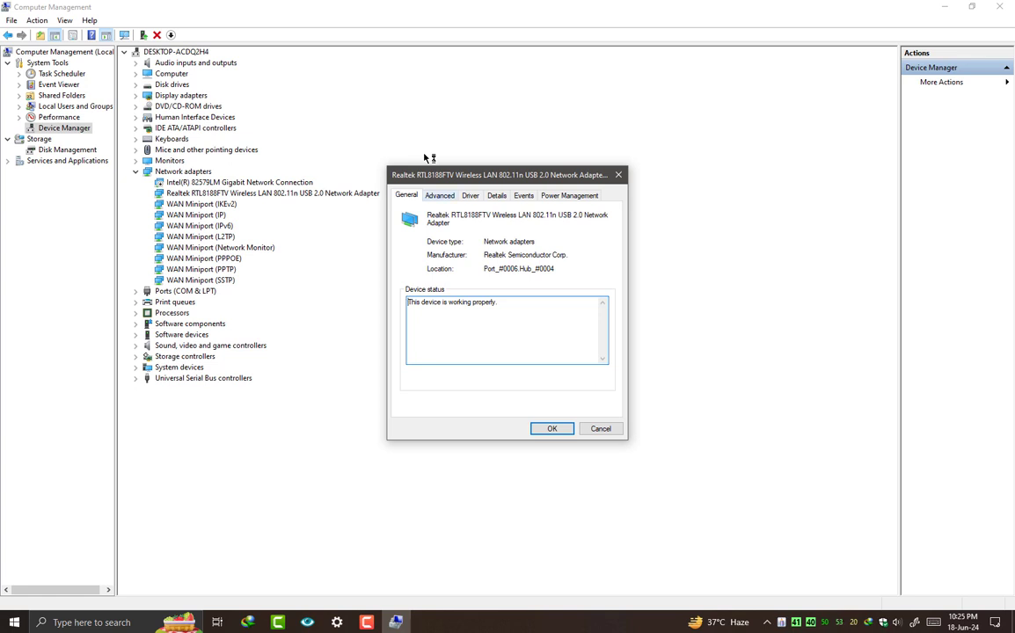
# Set the Realtek adapter's Advanced Bandwidth property to 20MHz Only.
pyautogui.hotkey('ctrl', 'Tab')
pyautogui.press('Down')
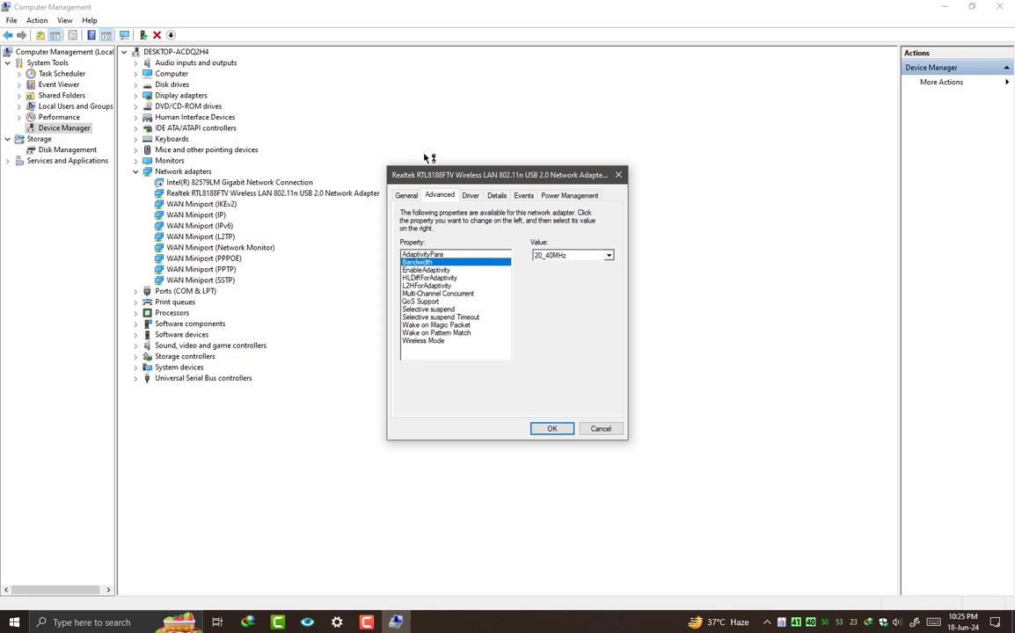
pyautogui.press('Tab')
pyautogui.hotkey('alt', 'Down')
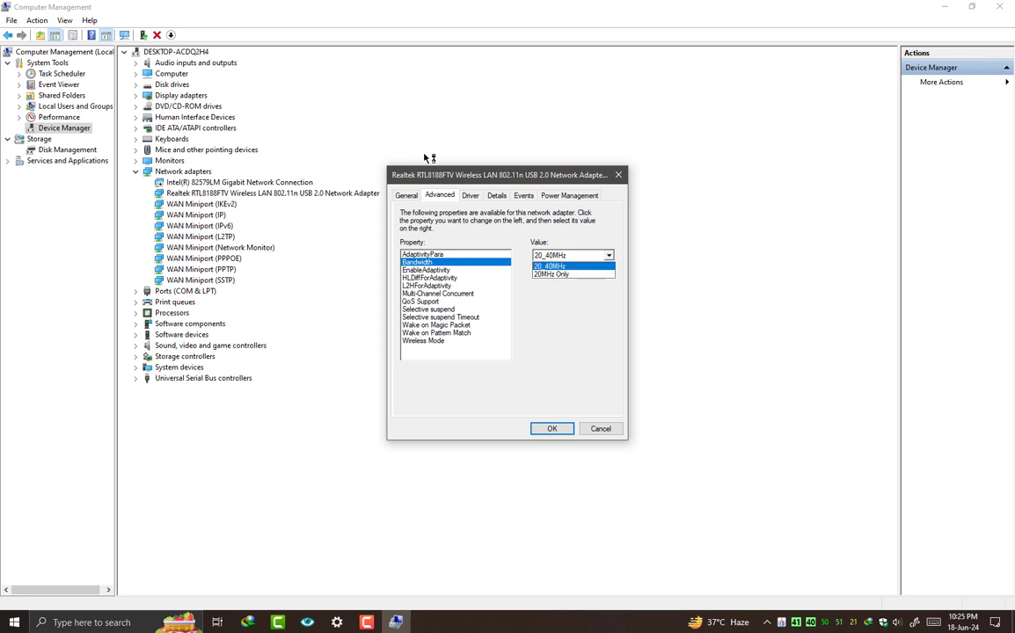
pyautogui.press('Down')
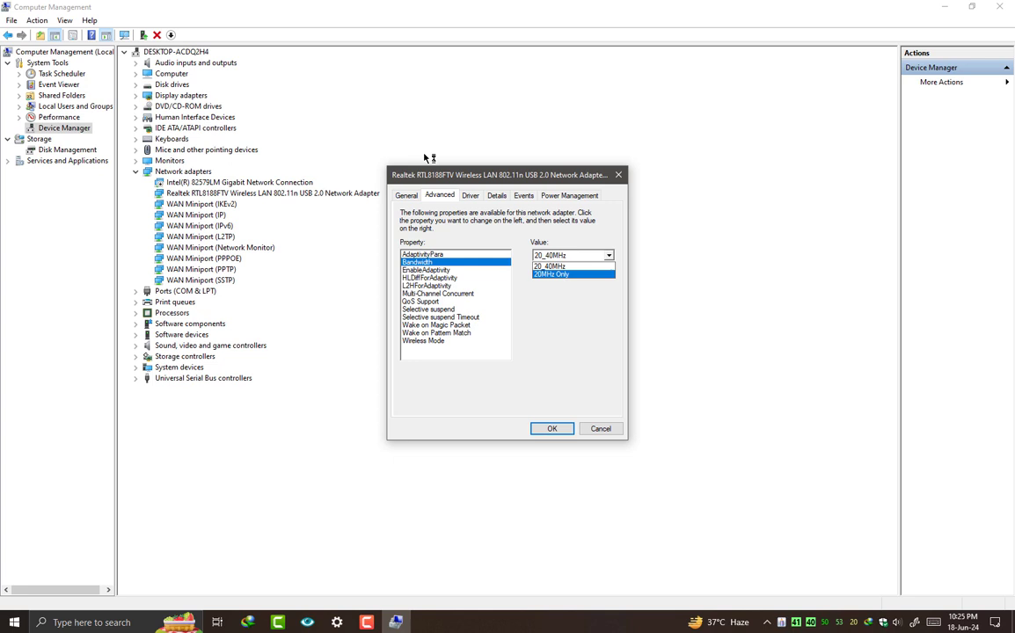
pyautogui.press('Return')
# Confirm the bandwidth change and close Computer Management.
pyautogui.press('Tab')
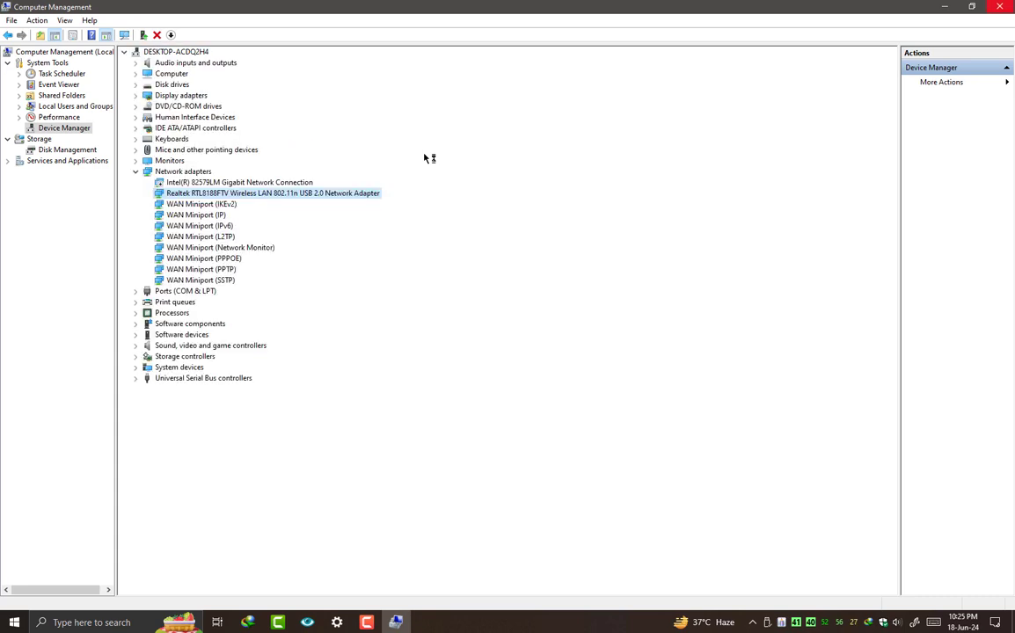
pyautogui.hotkey('alt', 'F4')
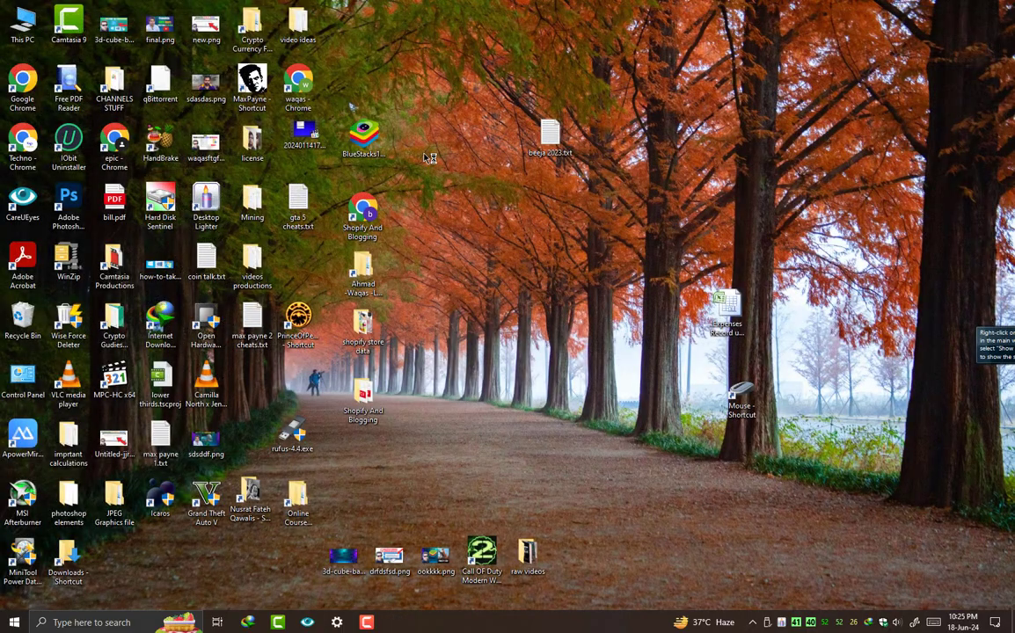
# Connect to the secured Wi-Fi network, allowing the PC to be discoverable.
pyautogui.click(995, 622)
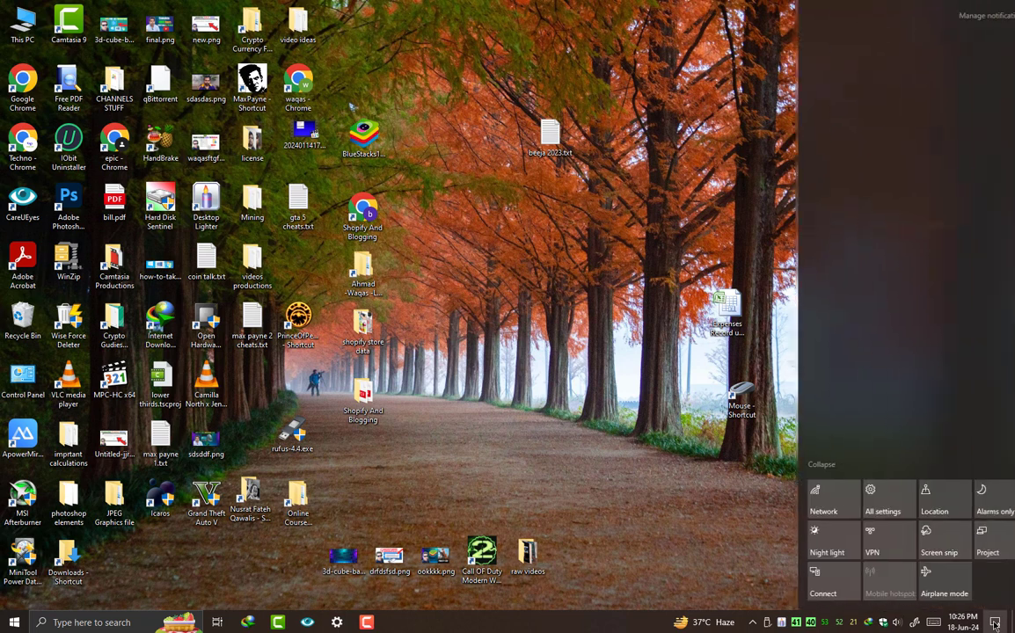
pyautogui.click(807, 509)
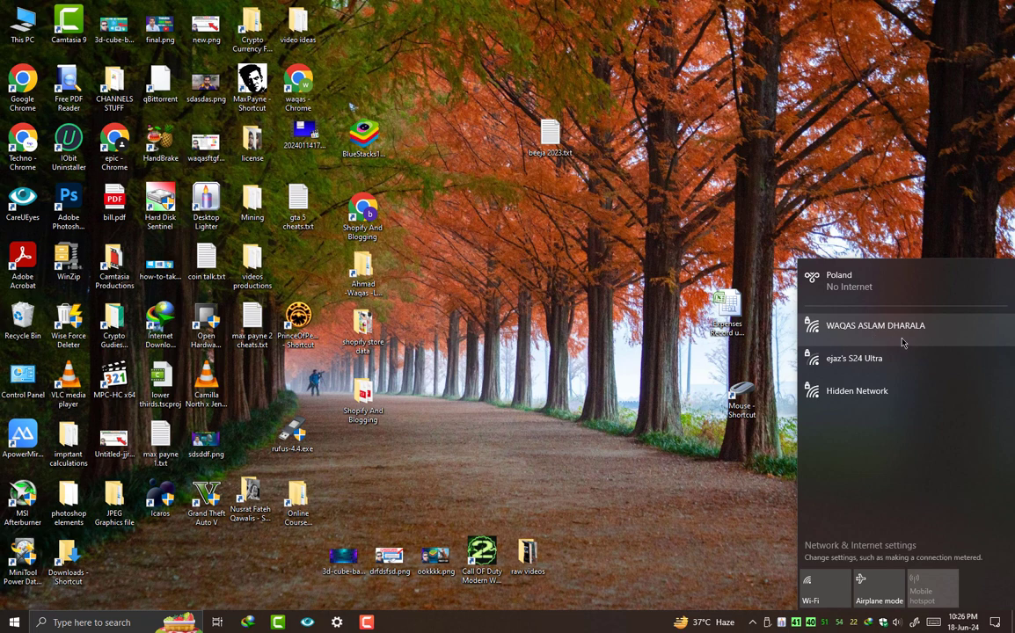
pyautogui.click(904, 337)
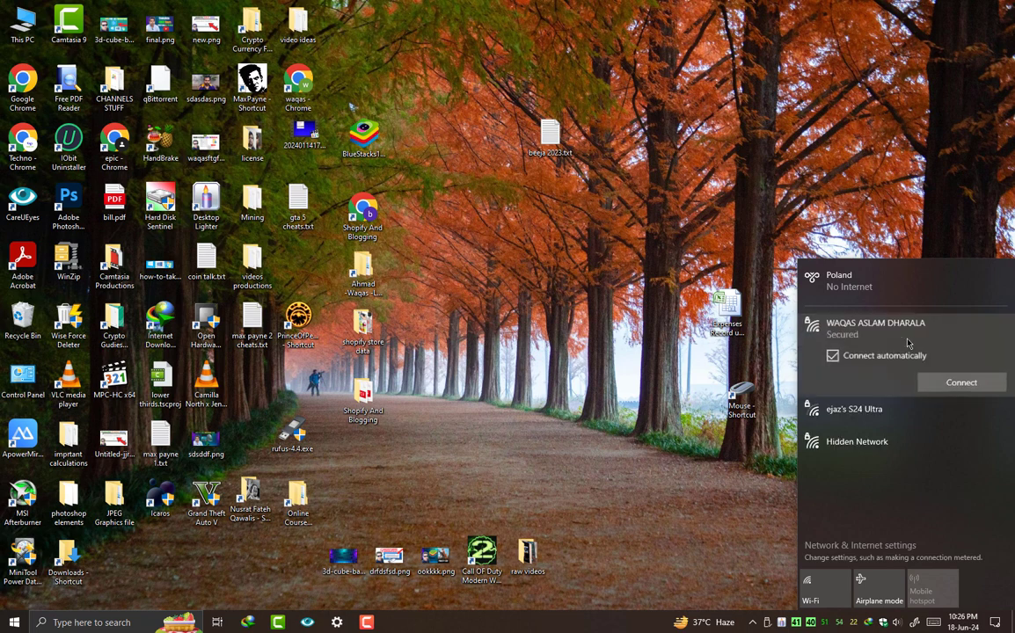
pyautogui.click(954, 382)
pyautogui.click(891, 438)
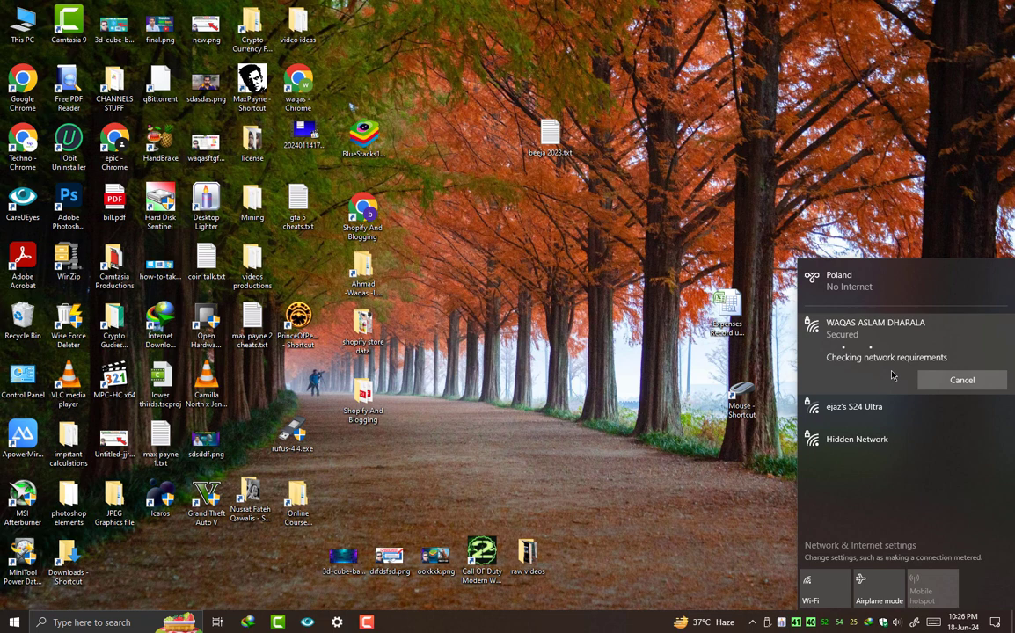